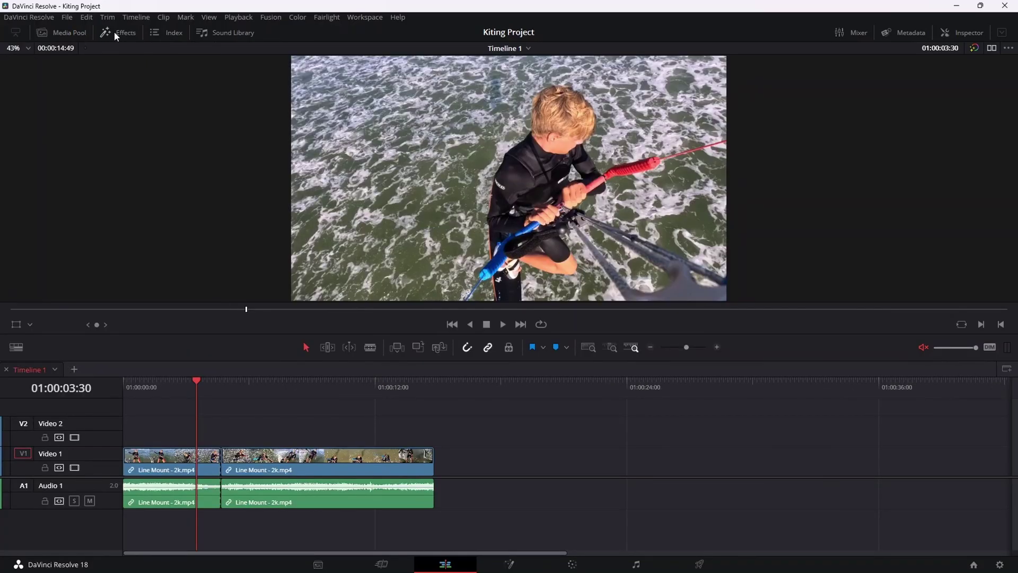
Step: Place a Fusion Composition from Effects on V2 above the kiting clip and open it in Fusion
{"action": "left_click", "coordinate": [113, 31]}
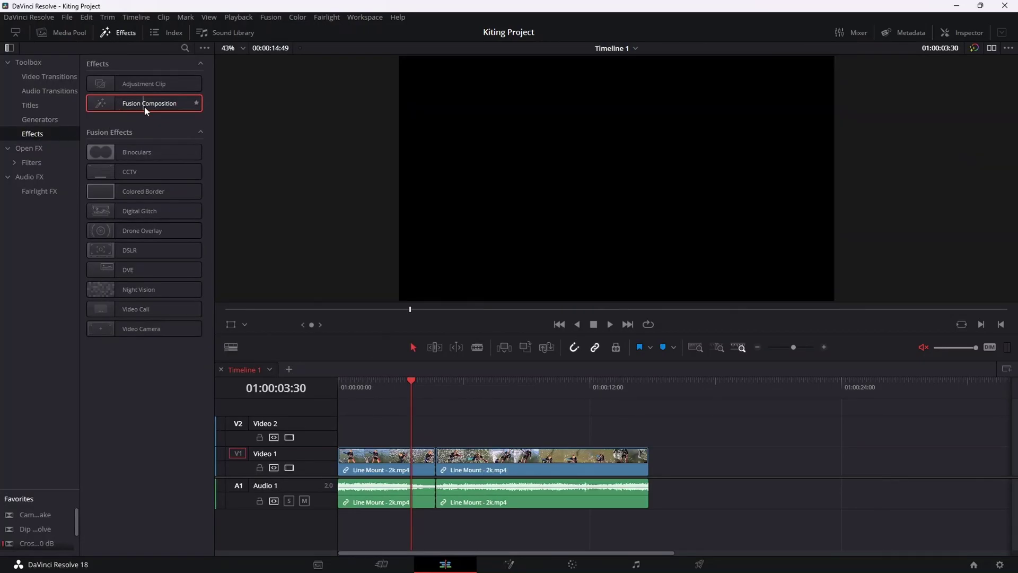
{"action": "mouse_move", "coordinate": [144, 103]}
{"action": "left_mouse_down"}
{"action": "mouse_move", "coordinate": [464, 422]}
{"action": "mouse_move", "coordinate": [493, 435]}
{"action": "left_mouse_up"}
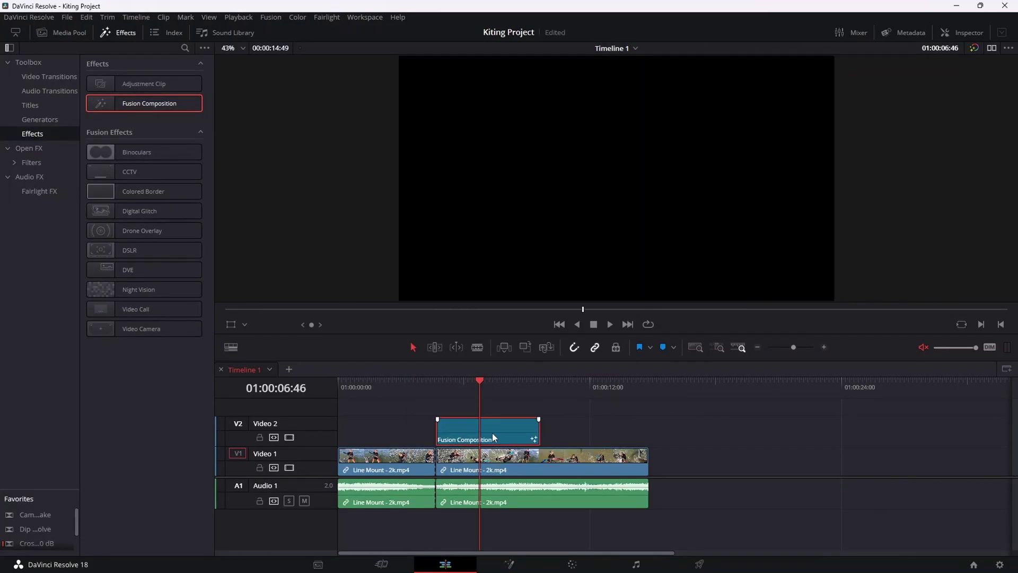
{"action": "left_click", "coordinate": [510, 565]}
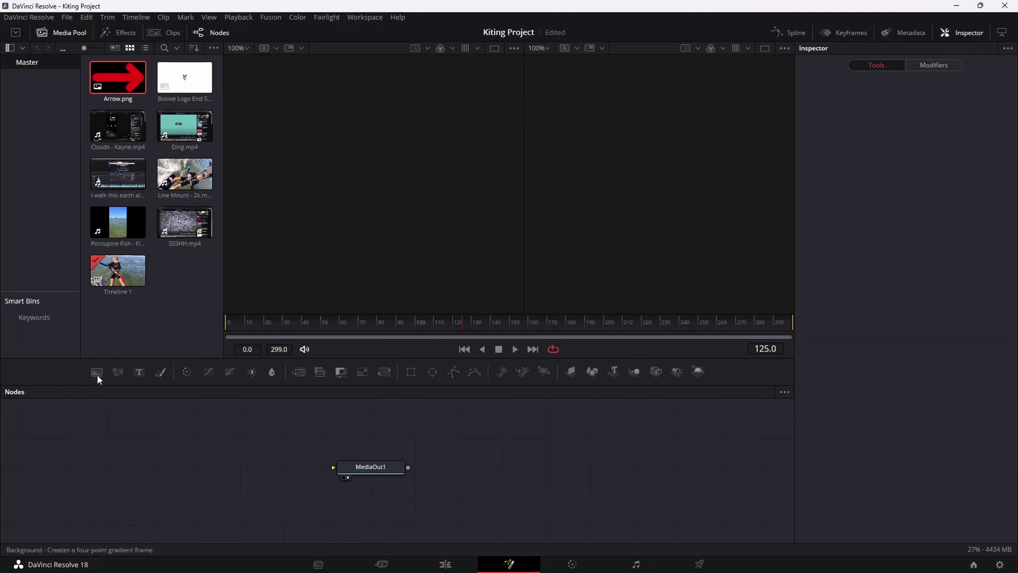
Step: Add a Background node and an Arrow.png MediaIn, colour the background bright green, then return to Edit
{"action": "left_click_drag", "start_coordinate": [96, 372], "coordinate": [262, 468]}
{"action": "mouse_move", "coordinate": [117, 77]}
{"action": "left_mouse_down"}
{"action": "mouse_move", "coordinate": [164, 465]}
{"action": "mouse_move", "coordinate": [225, 464]}
{"action": "left_mouse_up"}
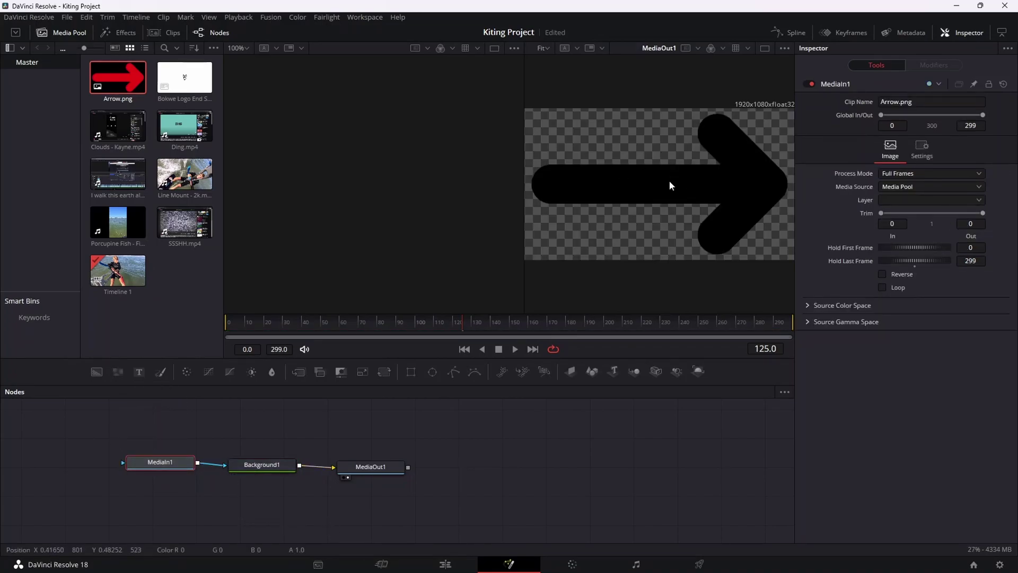
{"action": "left_click", "coordinate": [263, 465]}
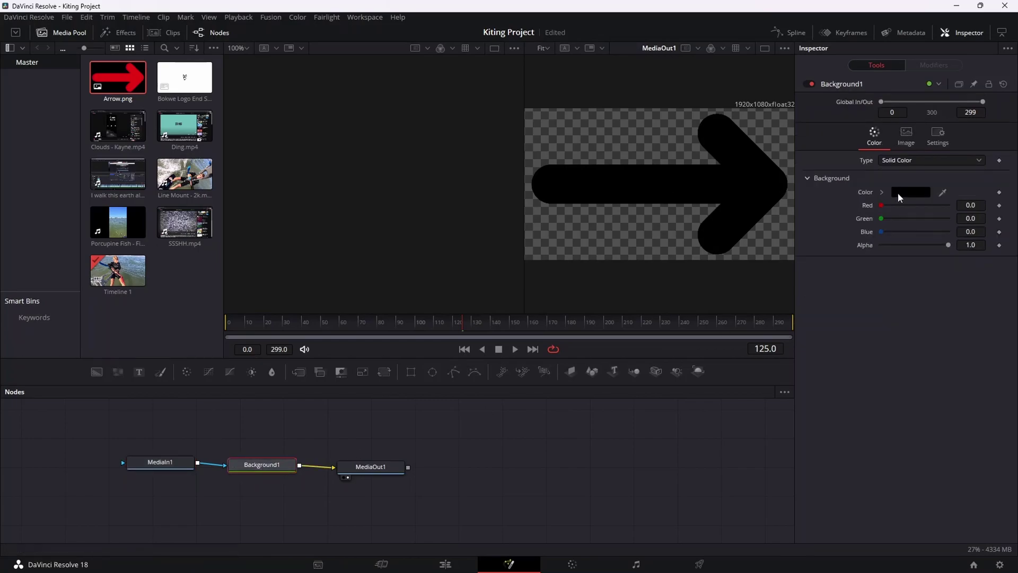
{"action": "left_click", "coordinate": [923, 194]}
{"action": "left_click", "coordinate": [573, 311]}
{"action": "left_click", "coordinate": [712, 480]}
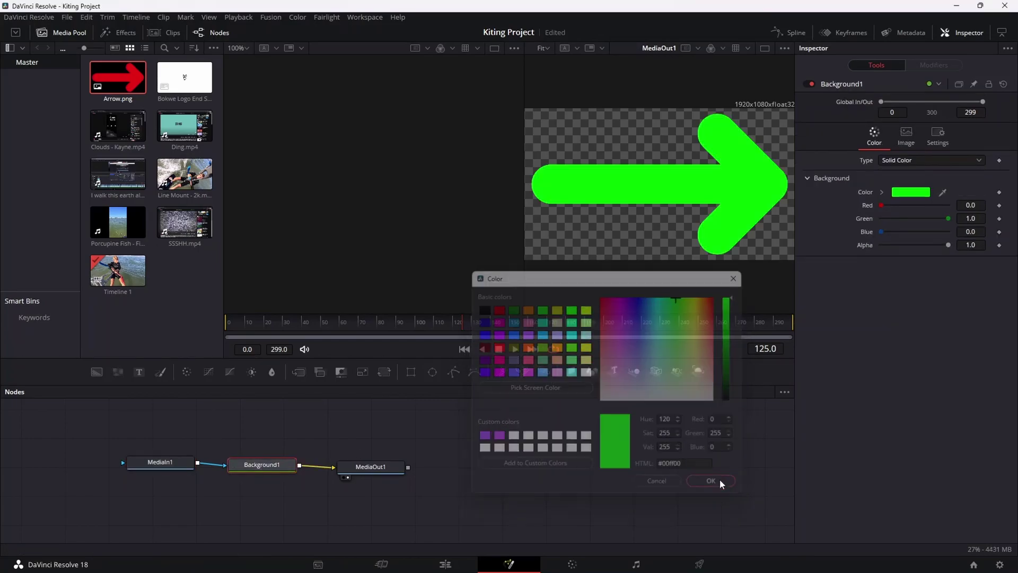
{"action": "left_click", "coordinate": [446, 564]}
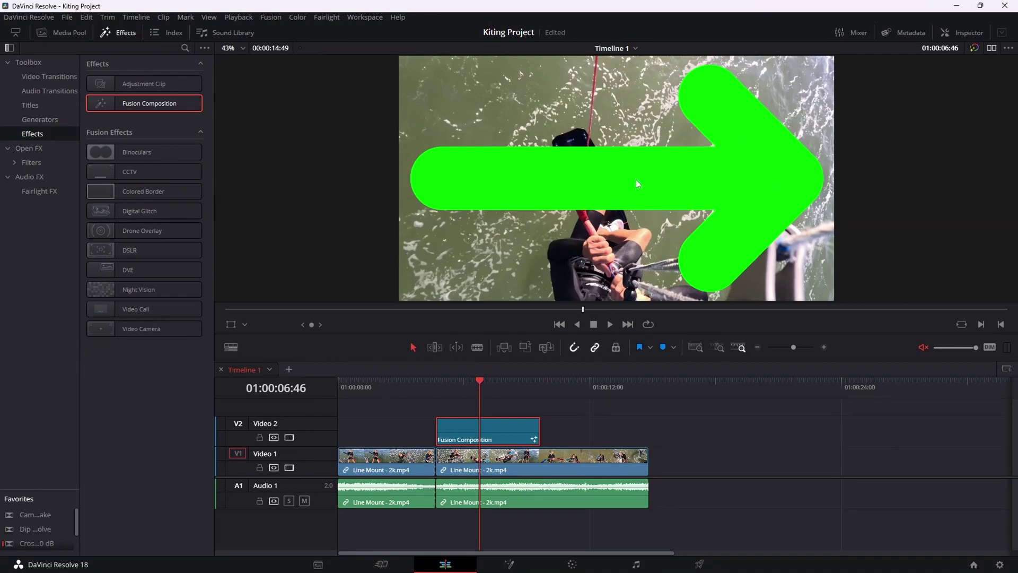
Step: Show the Fusion Composition clip's Transform settings in the Inspector
{"action": "left_click", "coordinate": [962, 33]}
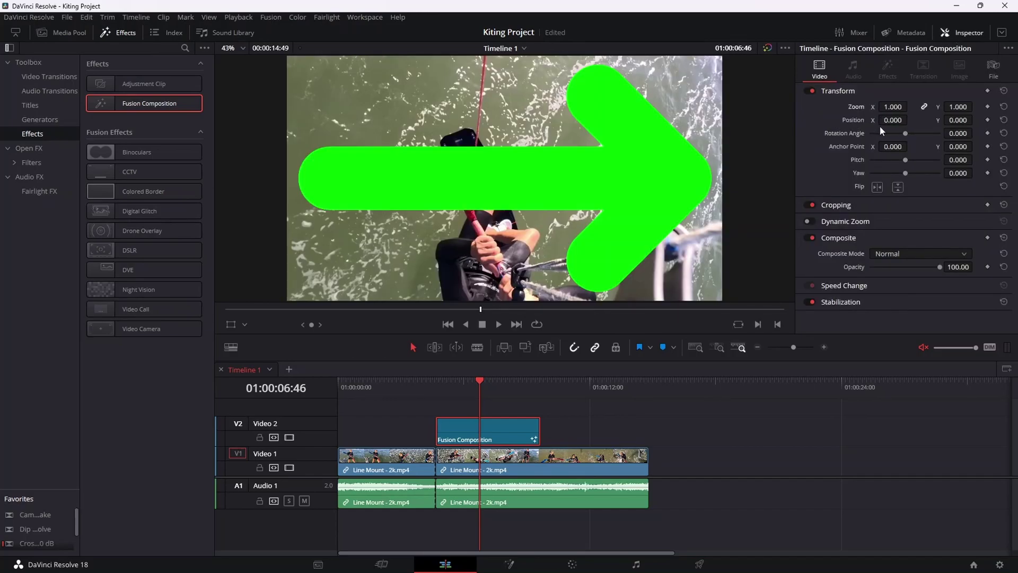